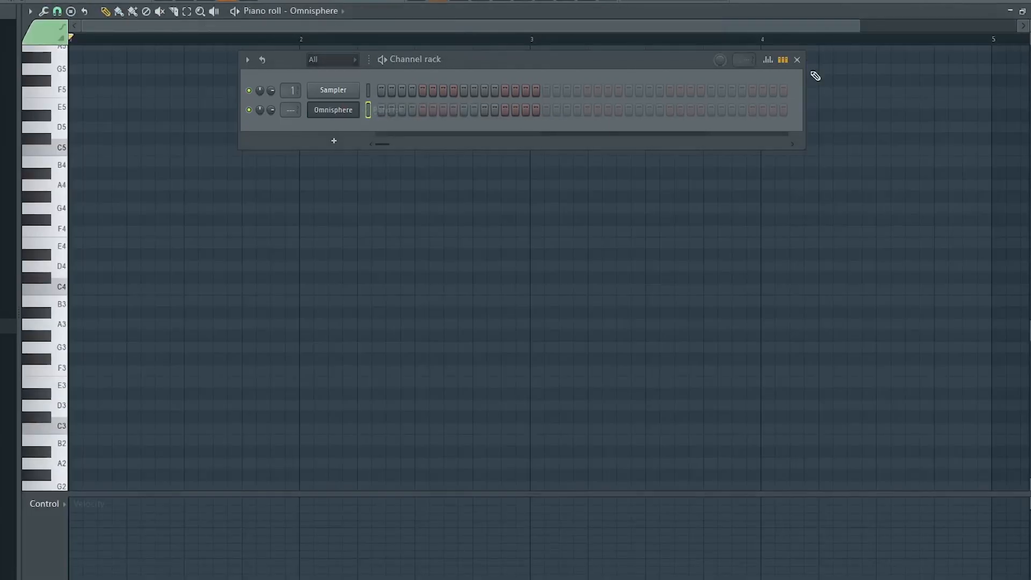
- Close the channel rack and play back the C major chord in the Omnisphere piano roll
click(798, 60)
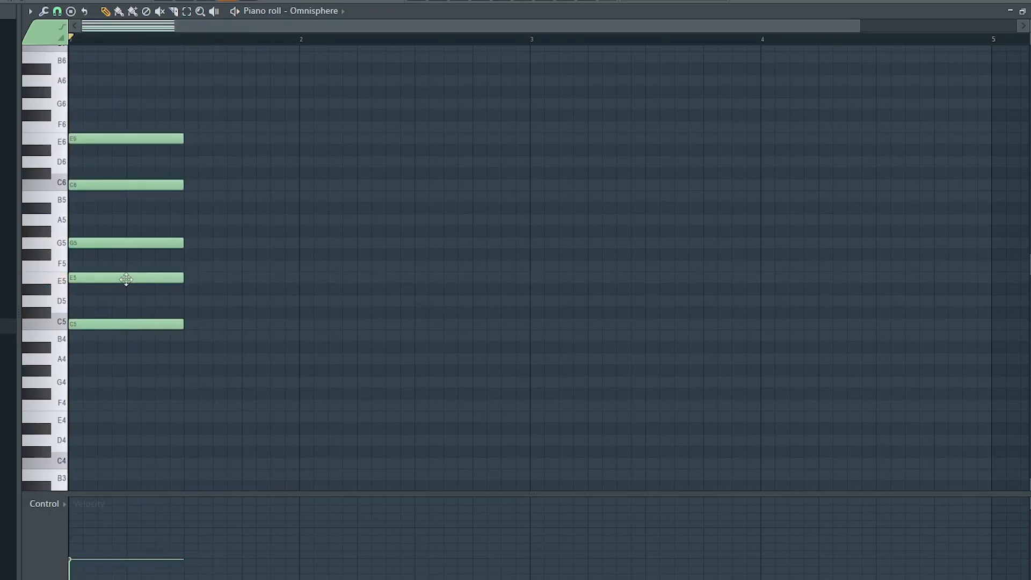
key(space)
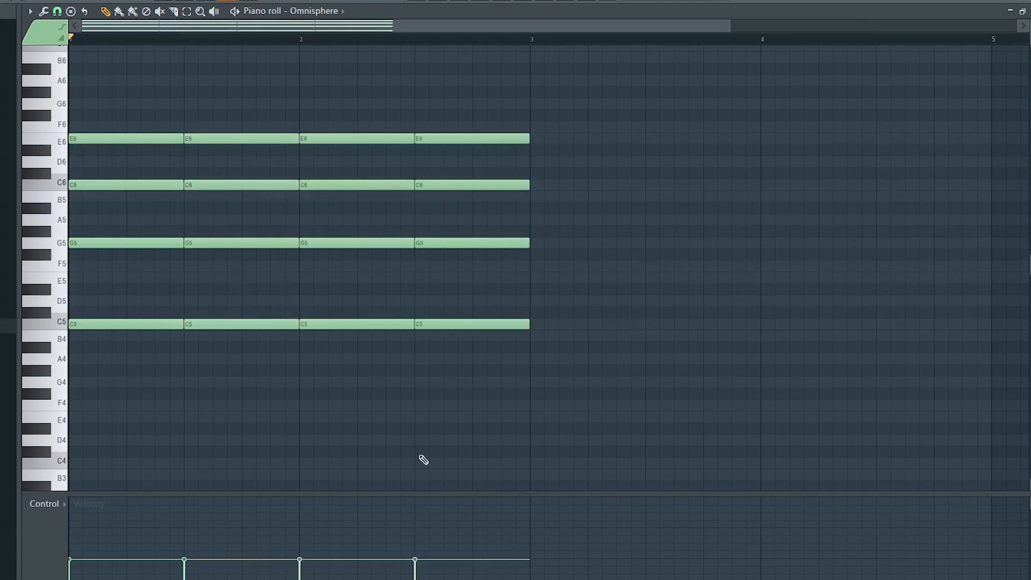
- Transpose the second chord up seven semitones to G5, D6, G6 and B6
drag(214, 98, 264, 391)
scroll(590, 397, up, 2)
key(shift+Up)
key(shift+Up)
key(shift+Up)
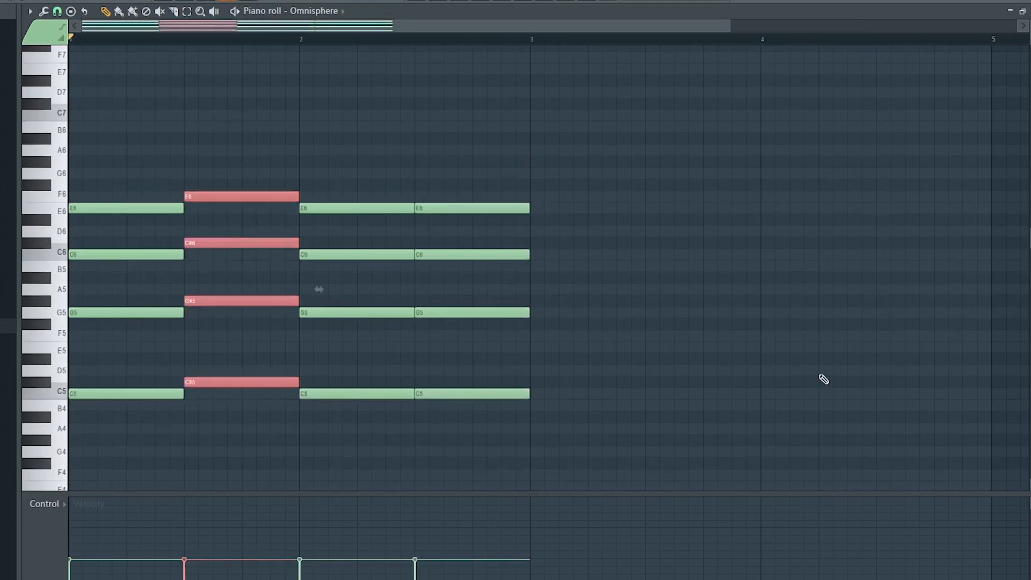
key(shift+Up)
key(shift+Up)
key(shift+Up)
key(shift+Up)
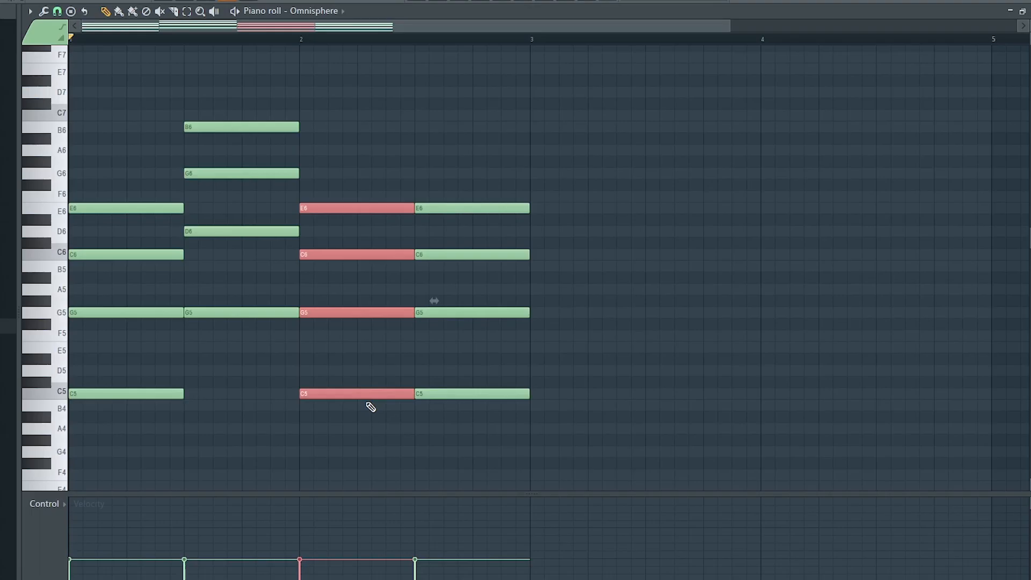
- Transpose the third chord down seven semitones to F4, C5, F5 and A5
key(shift+Down)
key(shift+Down)
key(shift+Down)
key(shift+Down)
key(shift+Down)
key(shift+Down)
key(shift+Down)
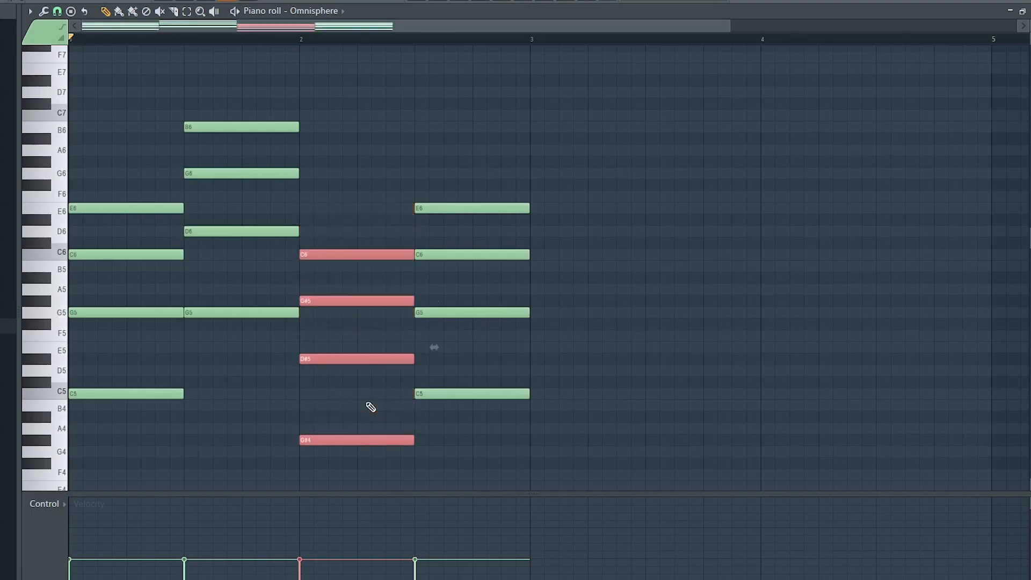
scroll(605, 318, down, 2)
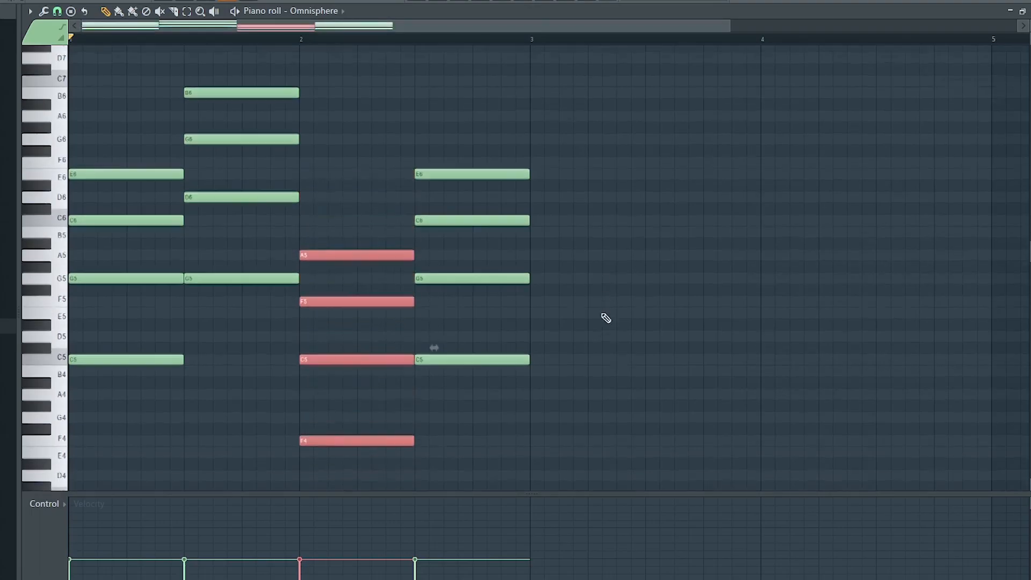
- Select all notes of the fourth chord and transpose them down three semitones
drag(467, 146, 543, 376)
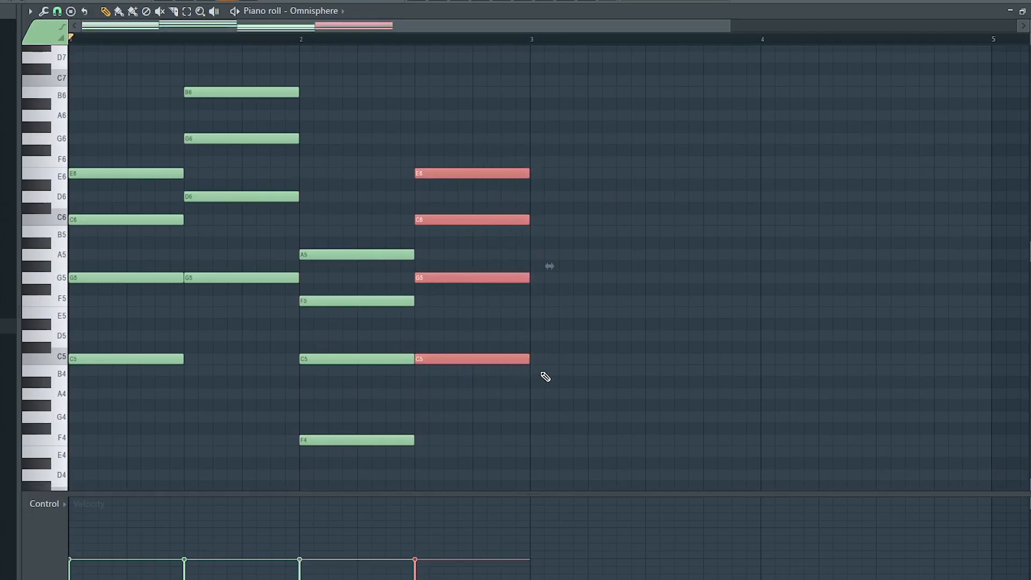
key(shift+Down)
key(shift+Down)
key(shift+Down)
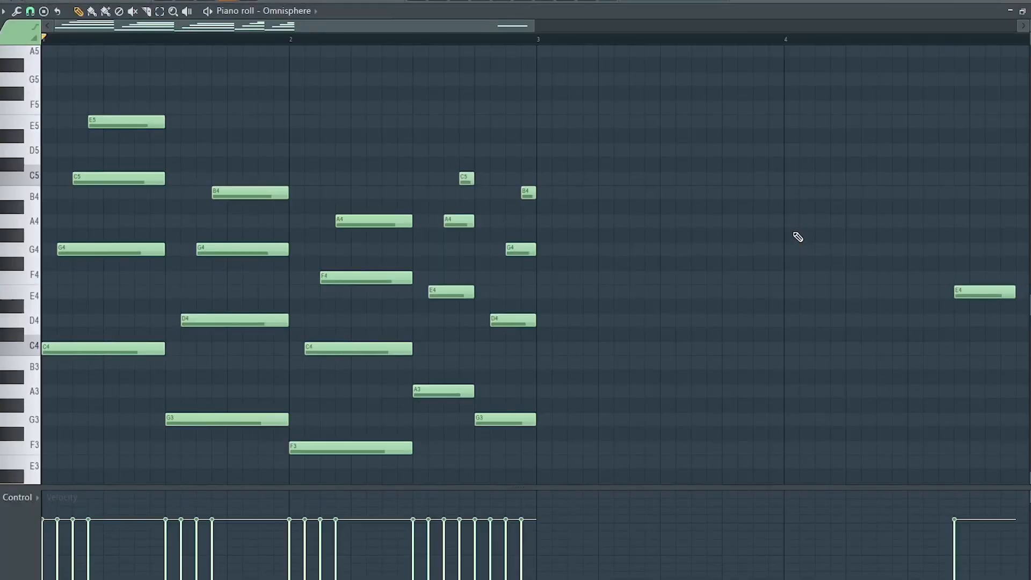
- Listen to the two example note patterns and highlight the genre's influences in the Afrobeats overview text
key(space)
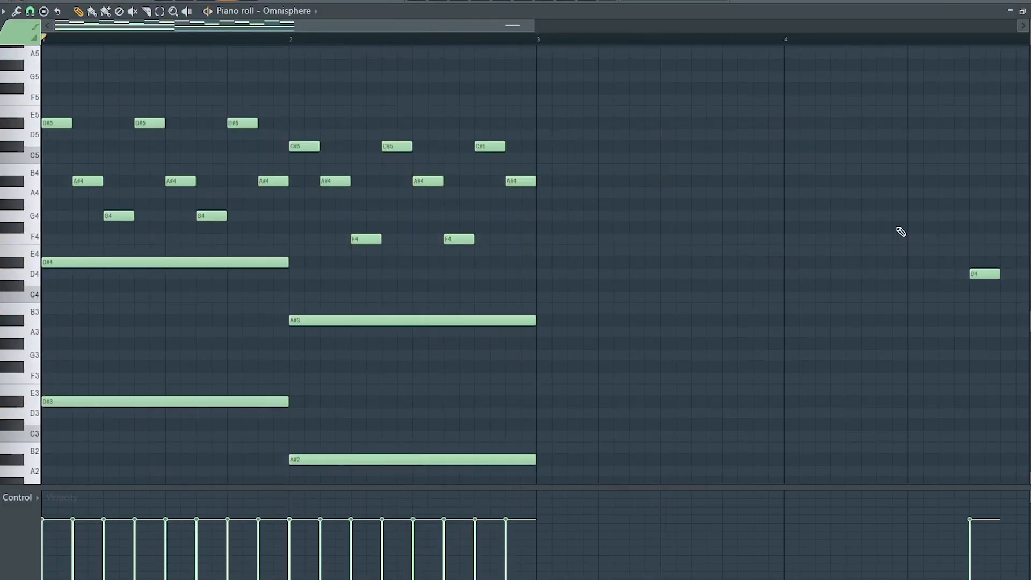
key(space)
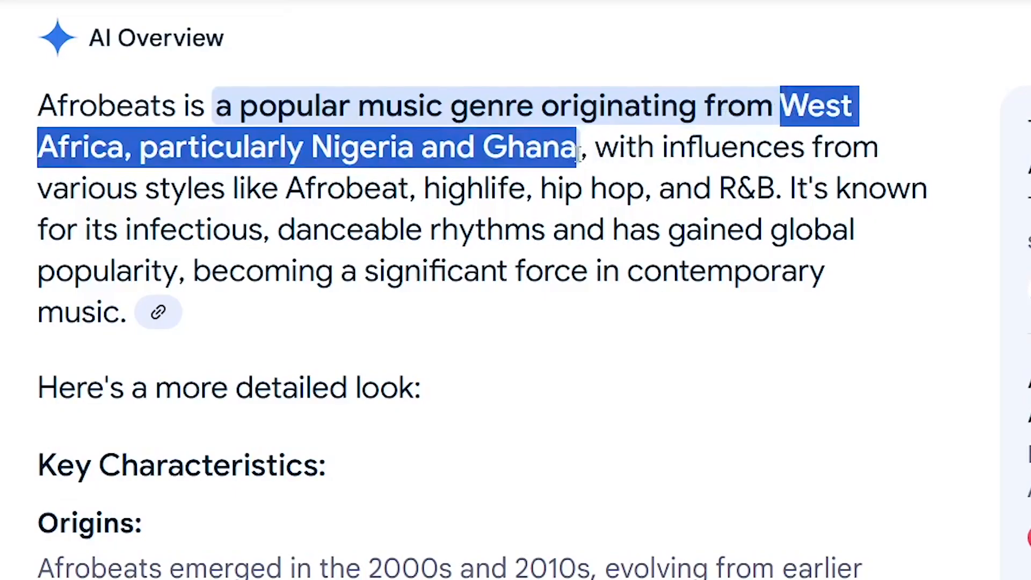
drag(424, 189, 477, 193)
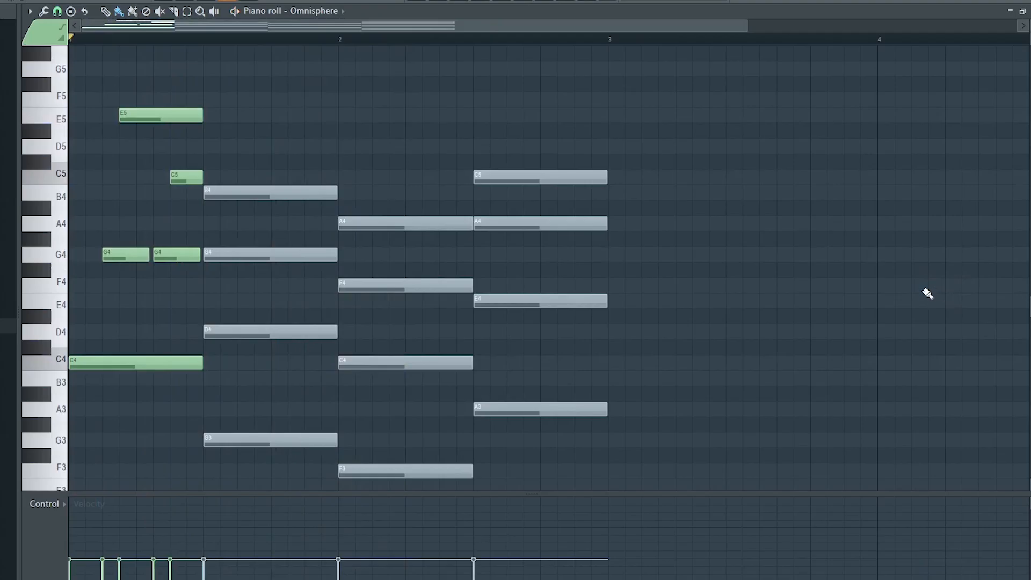
- Stagger the second chord by shifting its D4 and B4 notes to start after G3, and play the pattern back
drag(228, 333, 243, 333)
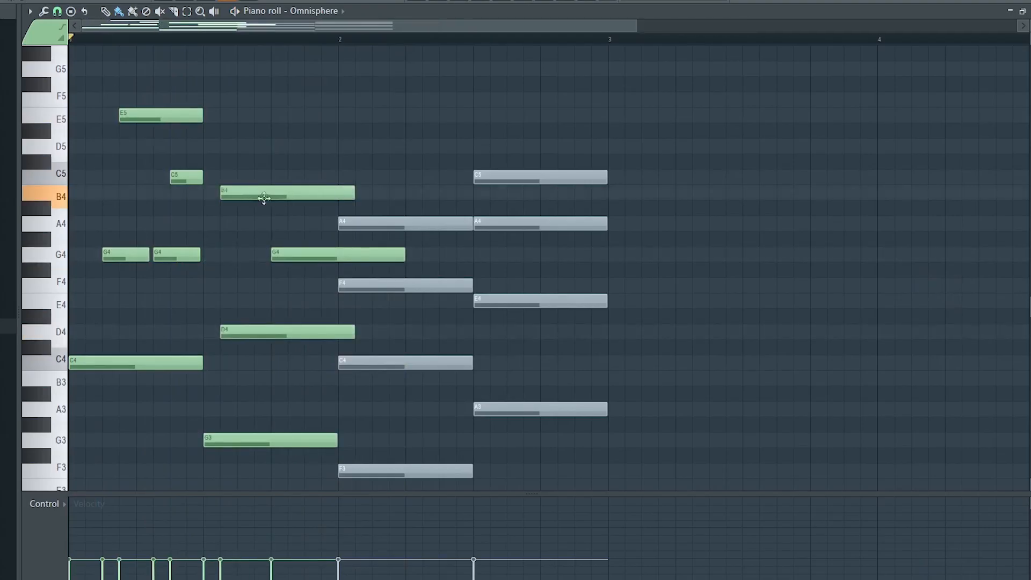
drag(264, 198, 282, 198)
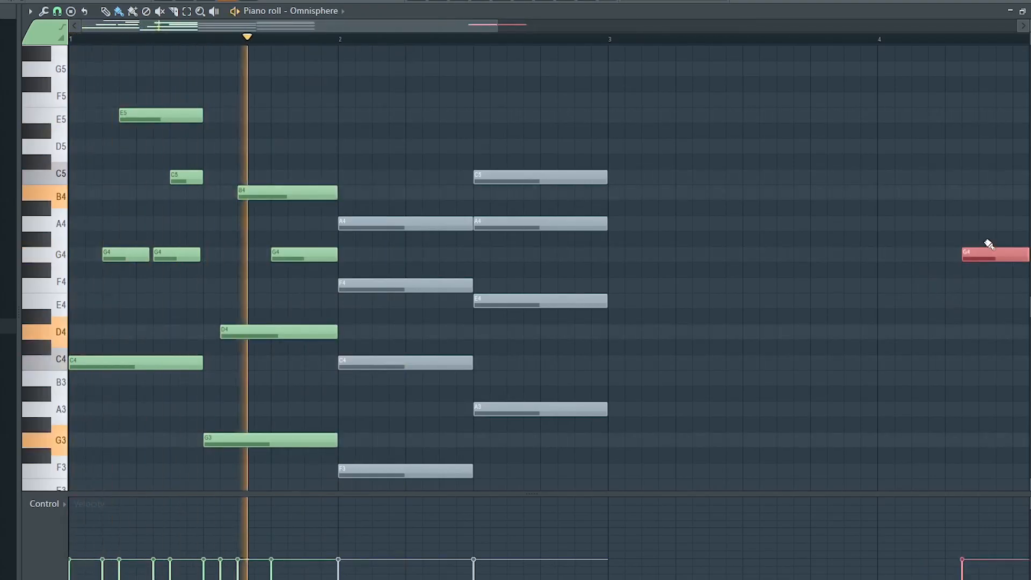
key(space)
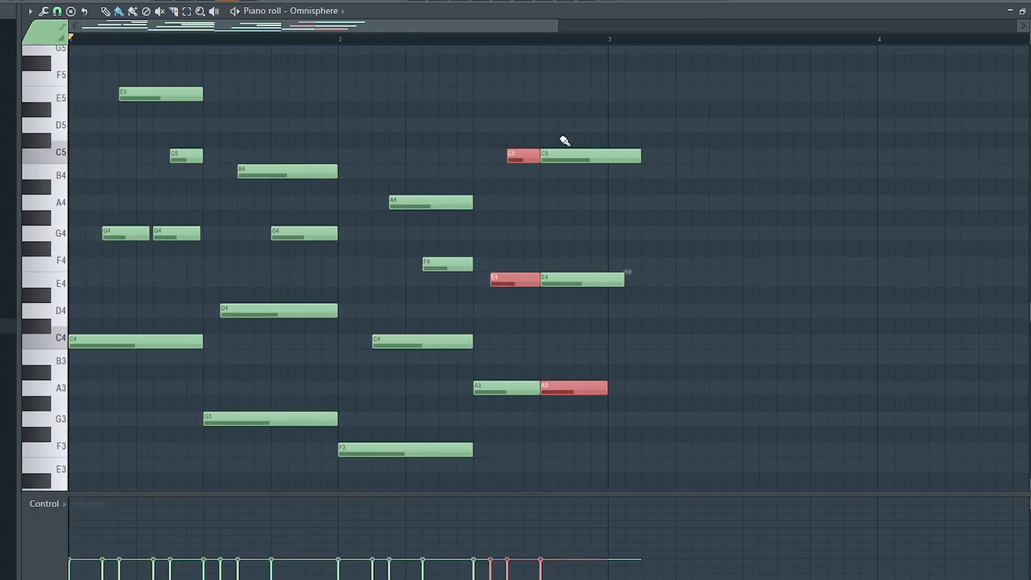
- Delete the C5, E4 and A3 pieces in the second half of the fourth chord
right_click(585, 153)
right_click(591, 280)
right_click(596, 387)
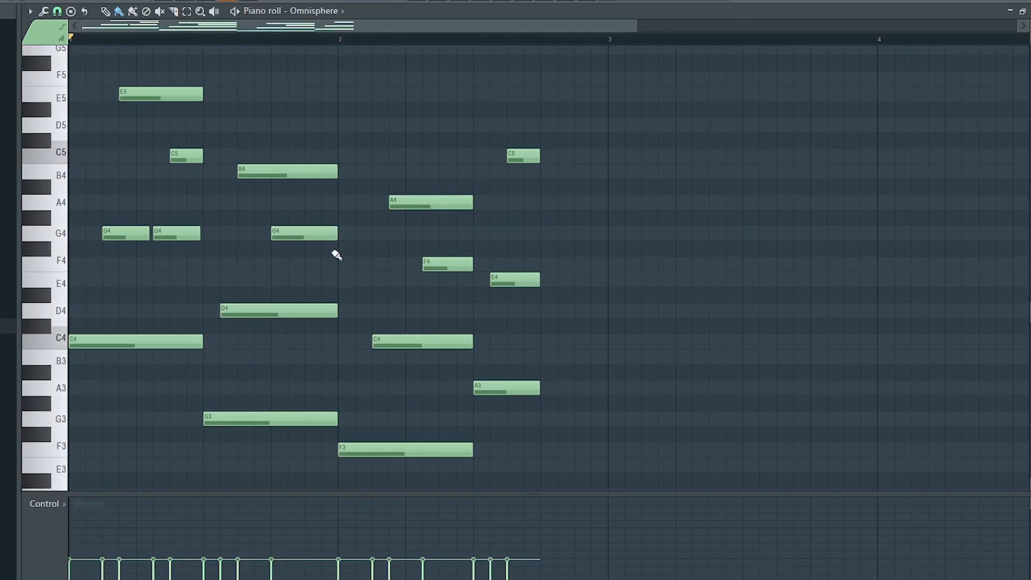
- Copy the second chord's staggered G3, D4, G4 and B4 notes to the end of bar 2 and play the pattern back
drag(274, 135, 560, 421)
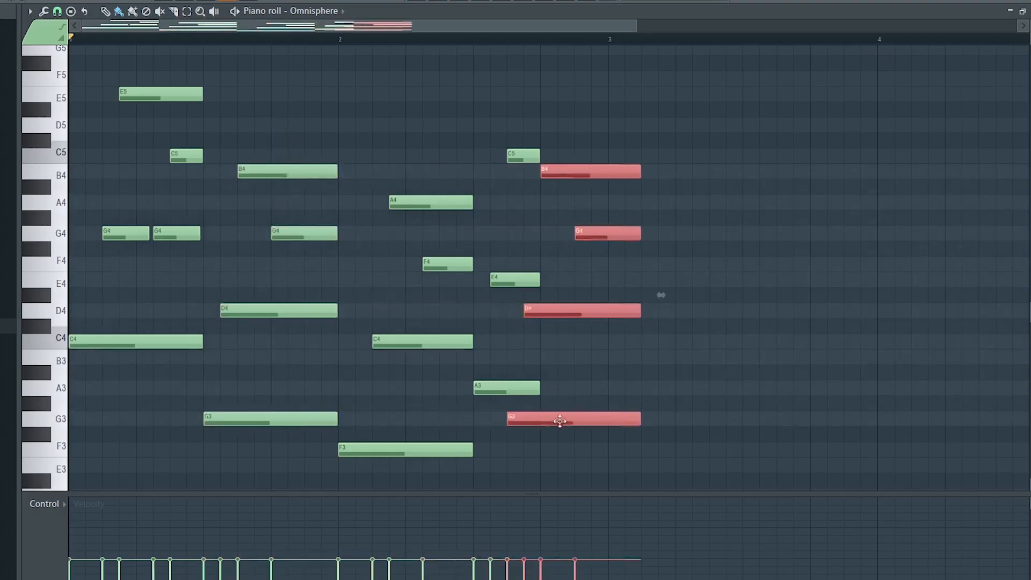
key(space)
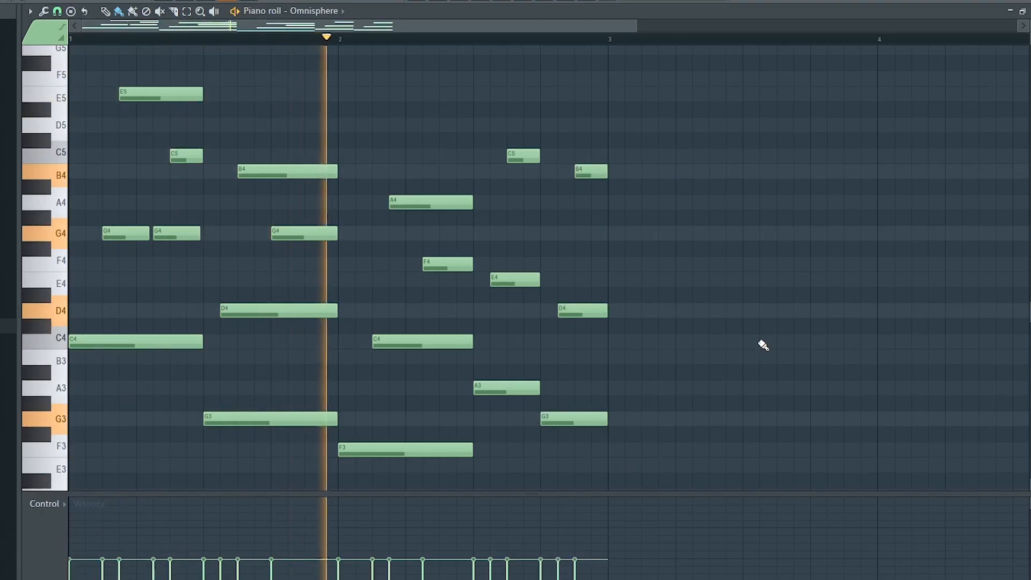
click(946, 312)
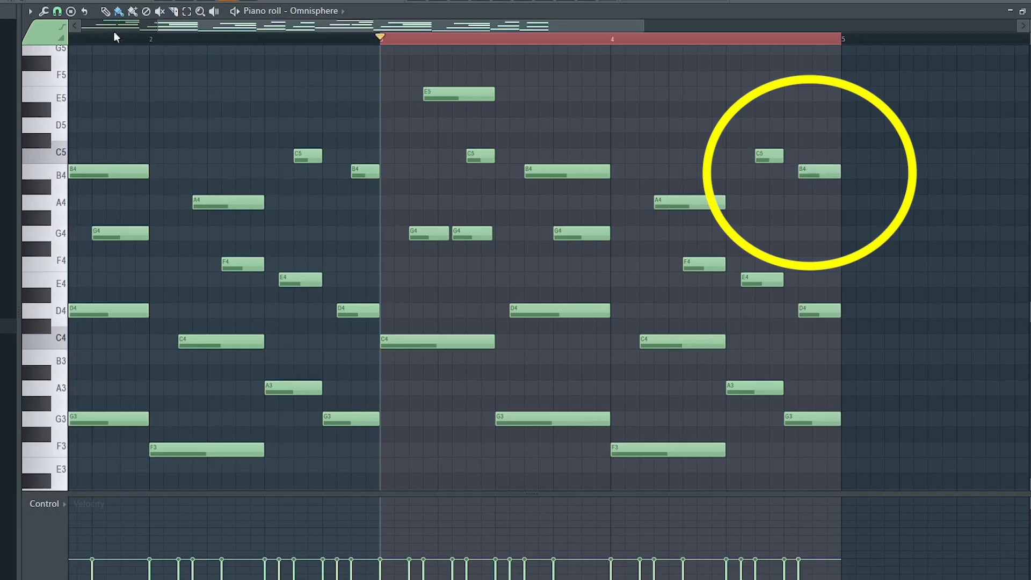
- Turn off snapping to nudge the last B4 note slightly late, and play back the loop over bars 3 and 4
click(61, 14)
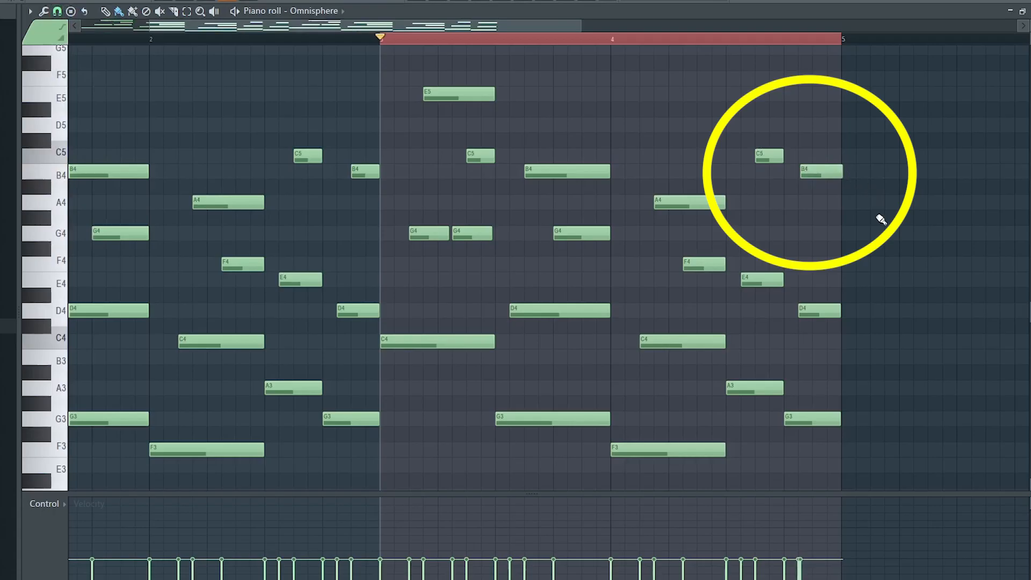
key(space)
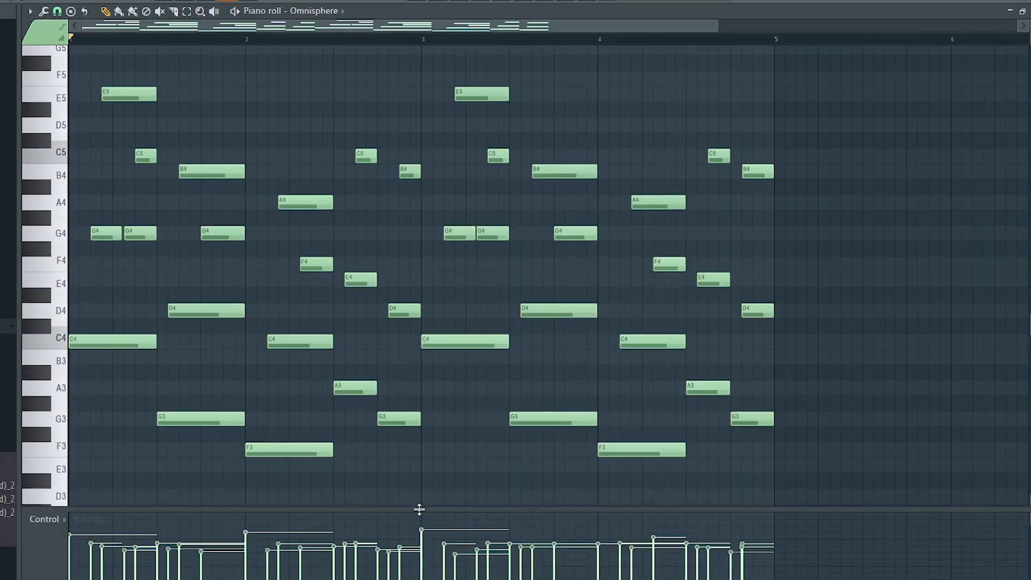
- Enlarge the velocity lane and transpose the whole pattern up one semitone in total, trying higher keys during playback
mouse_move(419, 505)
mouse_down()
mouse_move(432, 153)
mouse_move(420, 487)
mouse_up()
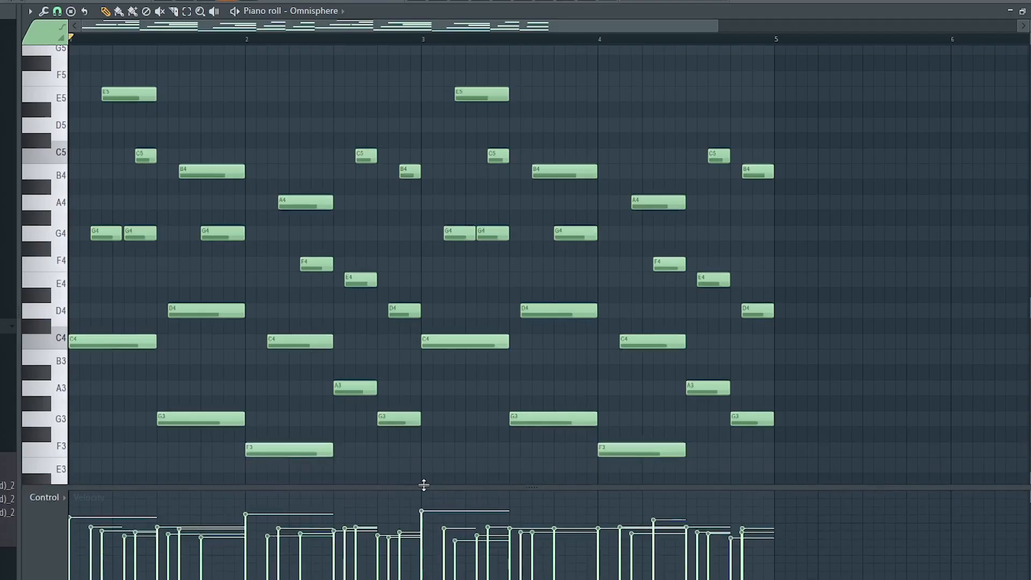
key(shift+Up)
key(space)
key(shift+Up)
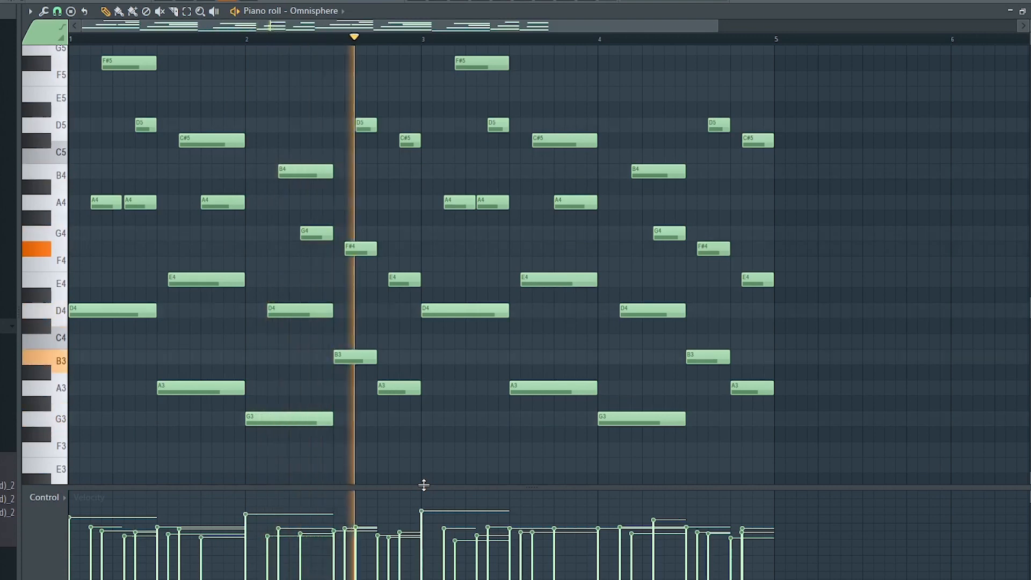
key(shift+Up)
key(shift+Down)
key(shift+Down)
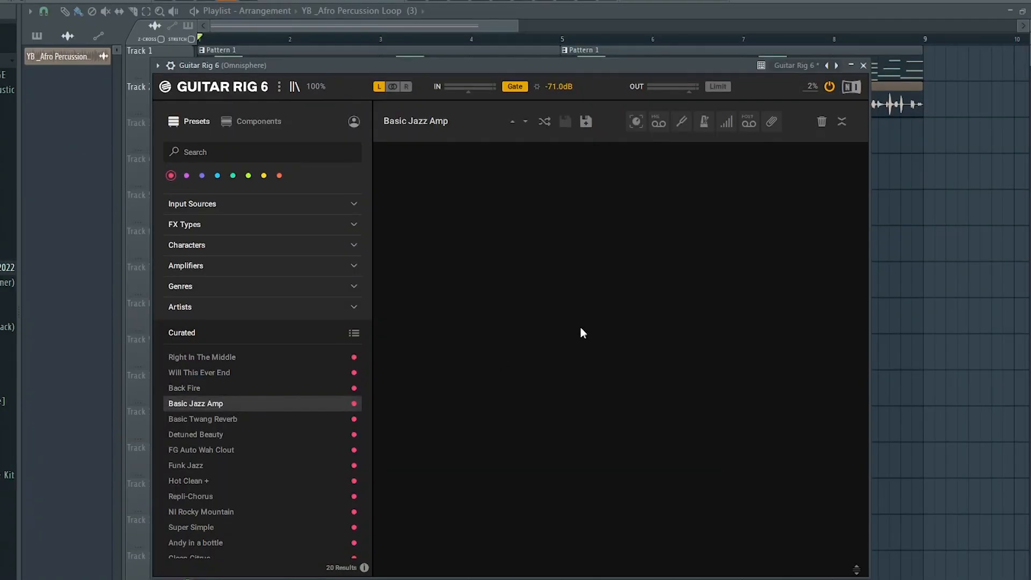
- Review the Basic Jazz Amp preset of Guitar Rig 6 on the Omnisphere track and close its window
drag(417, 71, 425, 89)
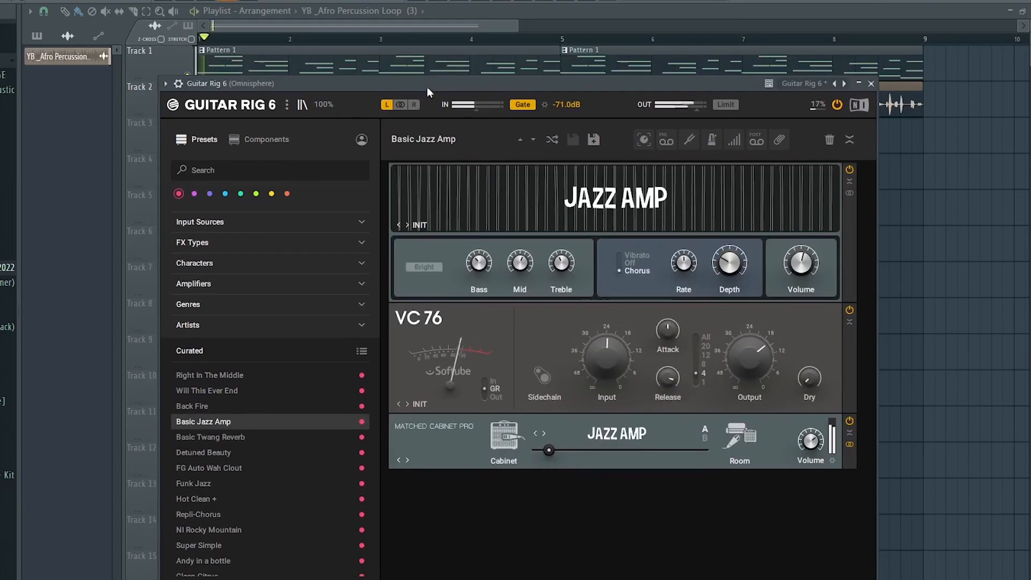
click(871, 84)
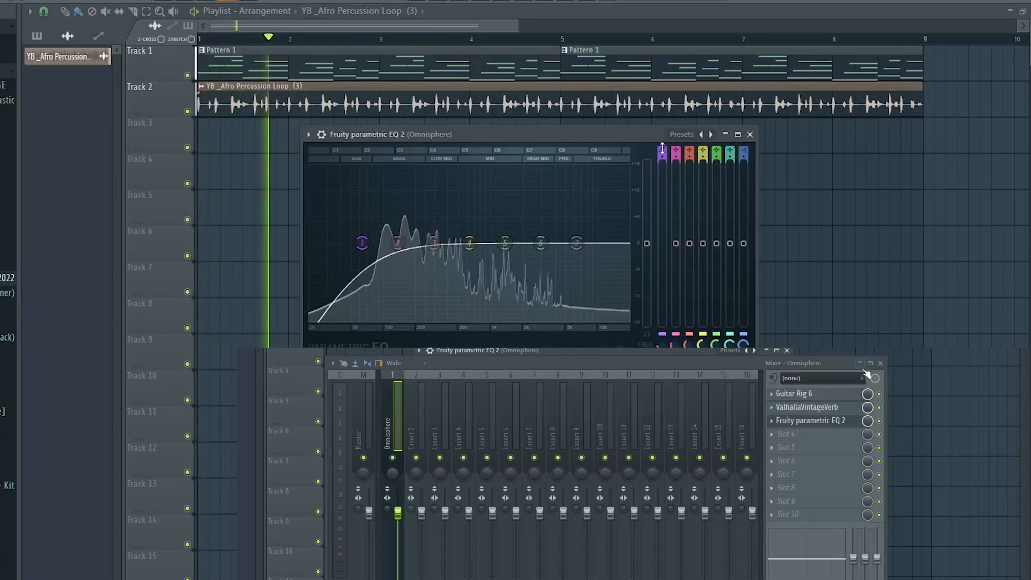
- Steepen the low cut of band 1 in Omnisphere's Fruity parametric EQ 2, stop playback and close the equalizer
drag(662, 149, 662, 142)
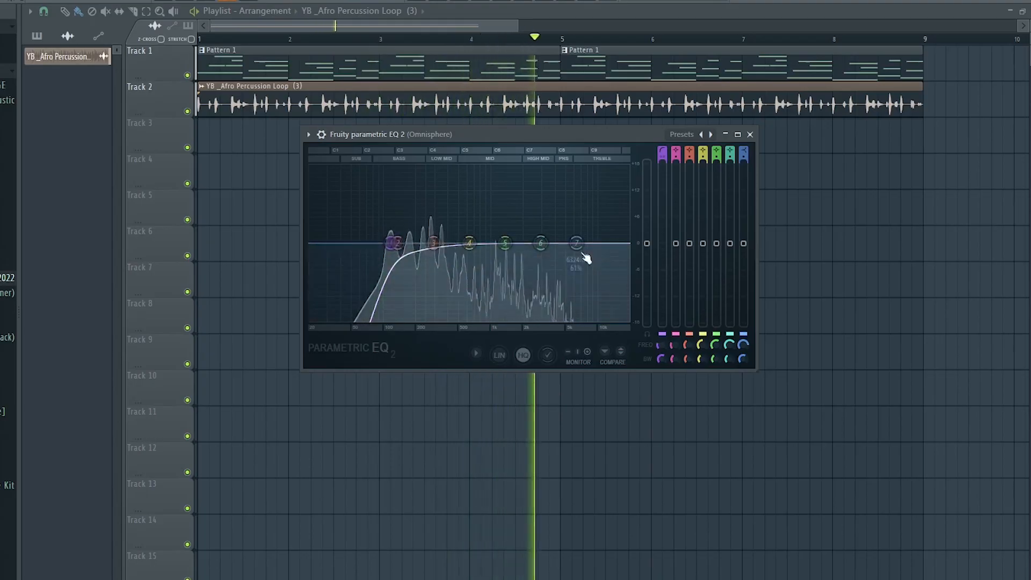
key(space)
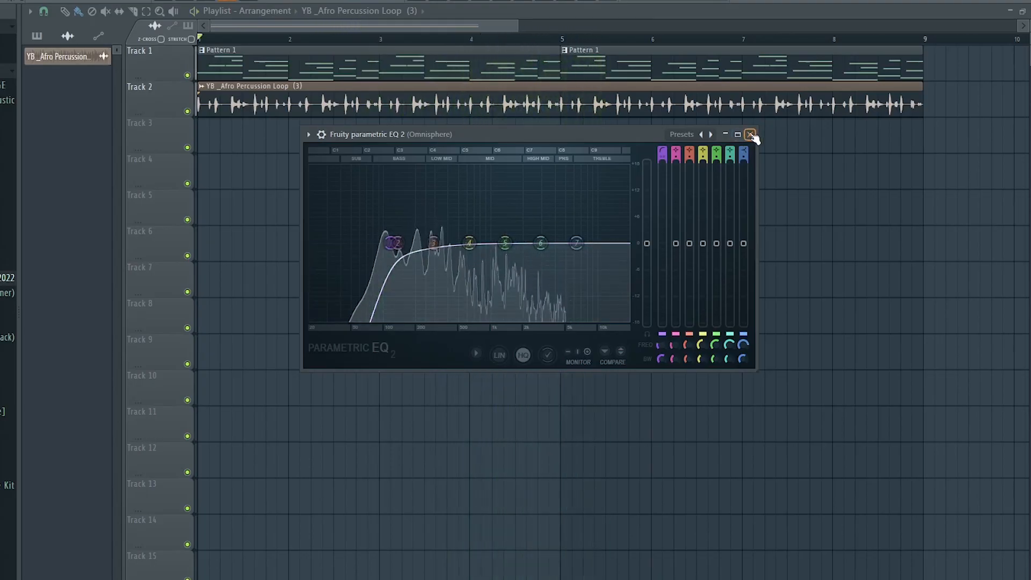
click(752, 134)
click(478, 4)
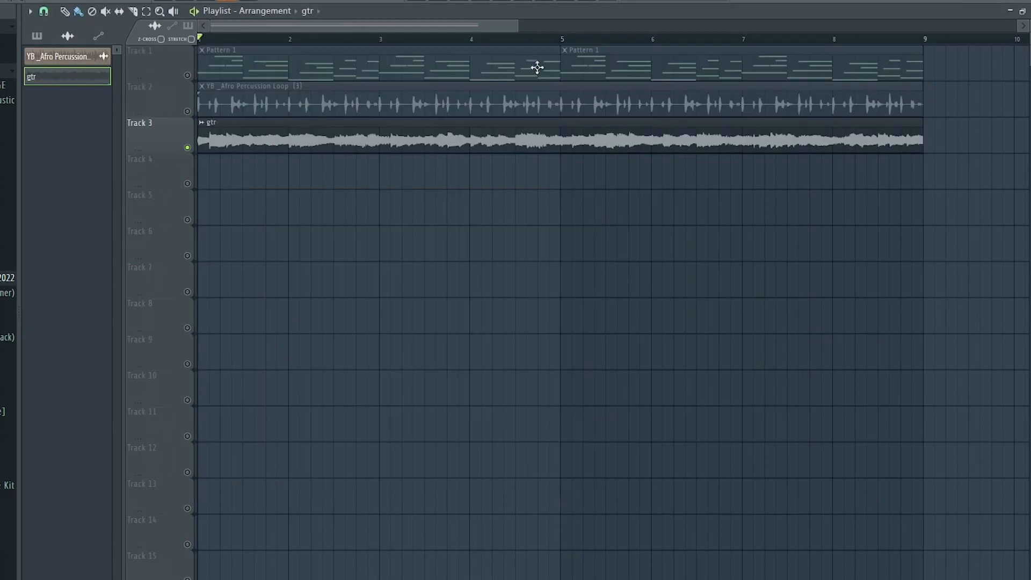
- Unmute playlist track 1 and lower the gtr and Omnisphere mixer faders during playback to balance them, then close the mixer
key(space)
key(F9)
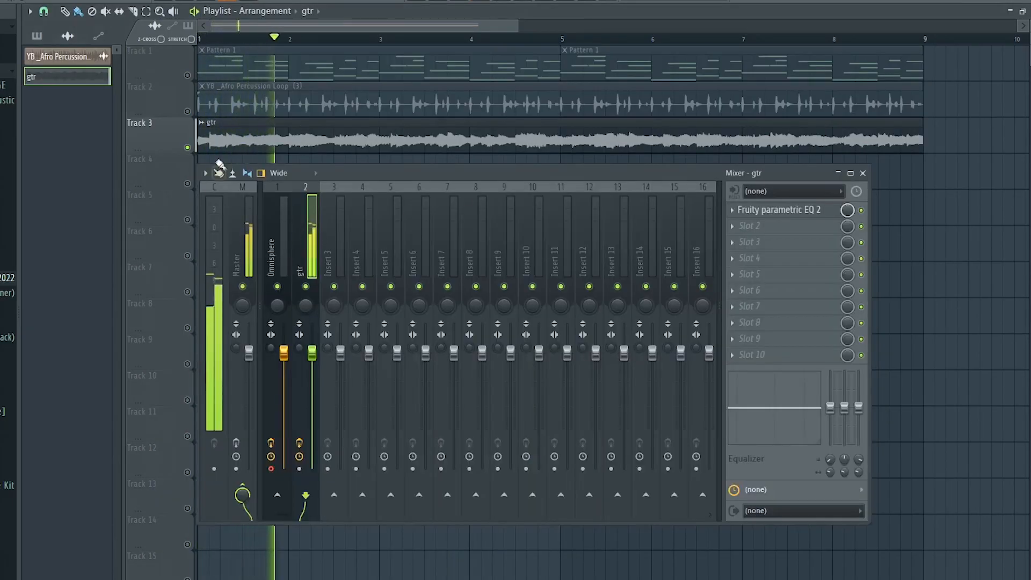
click(188, 76)
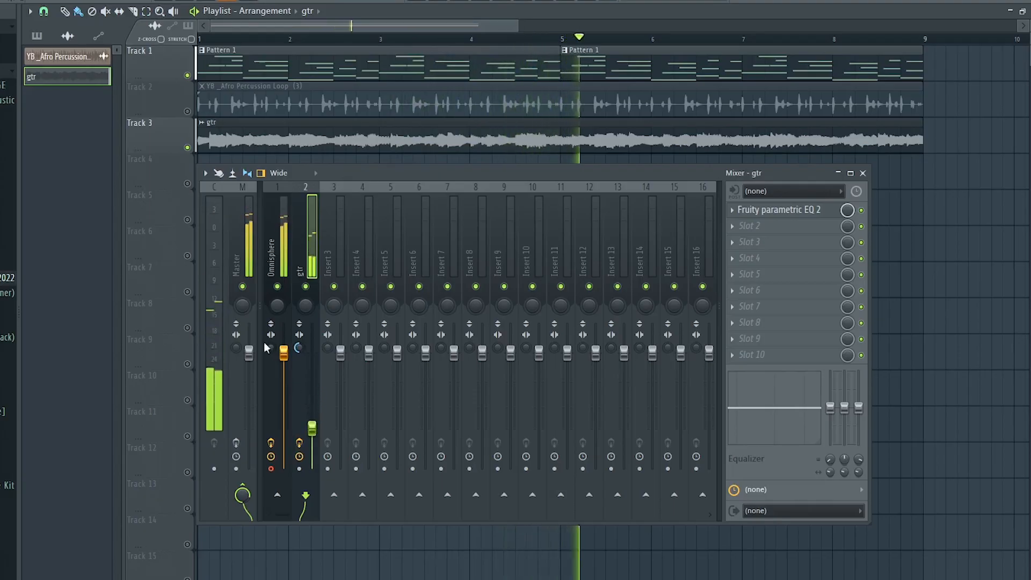
drag(287, 359, 287, 372)
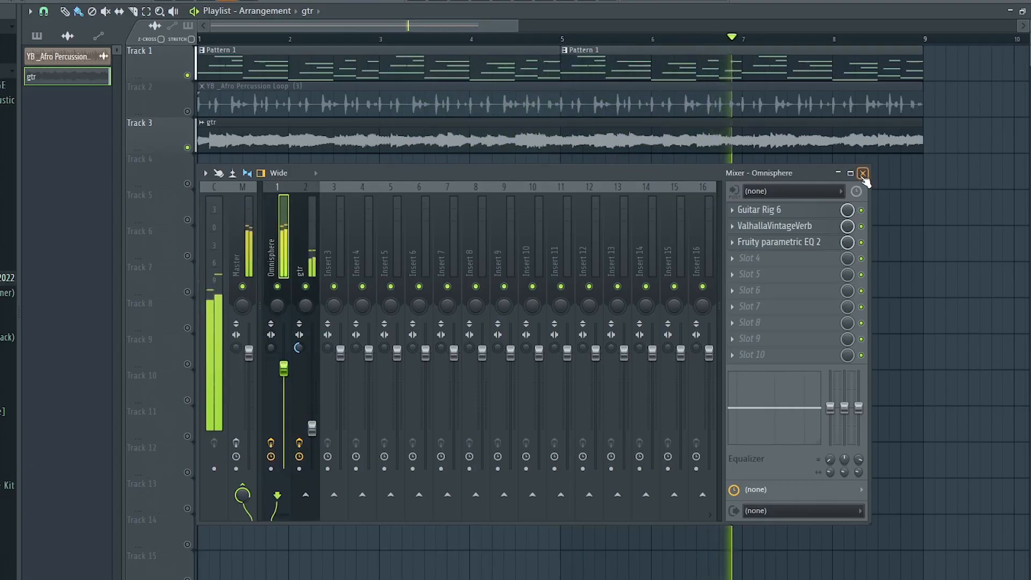
click(862, 173)
key(space)
scroll(231, 37, up, 3)
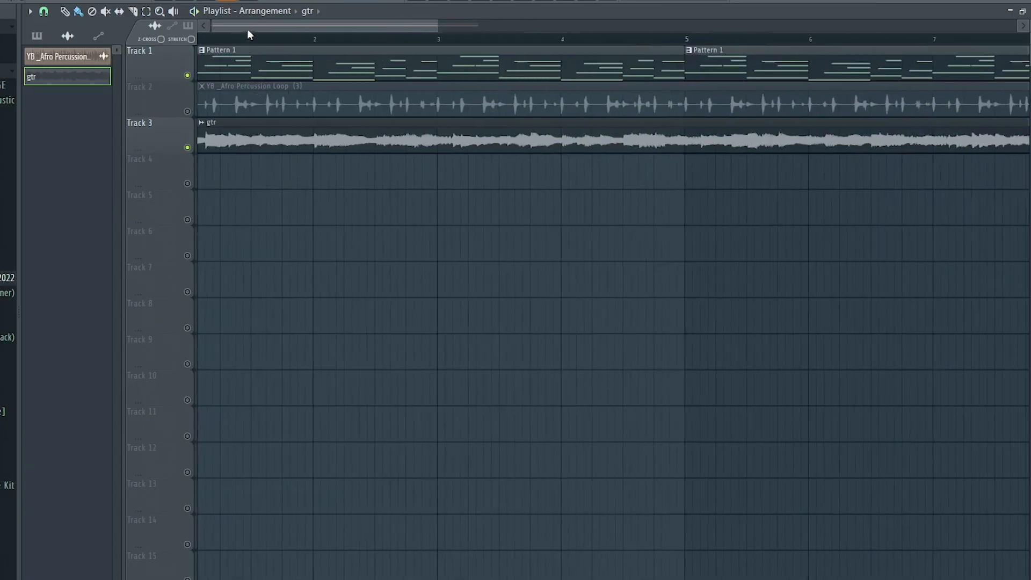
drag(248, 31, 207, 32)
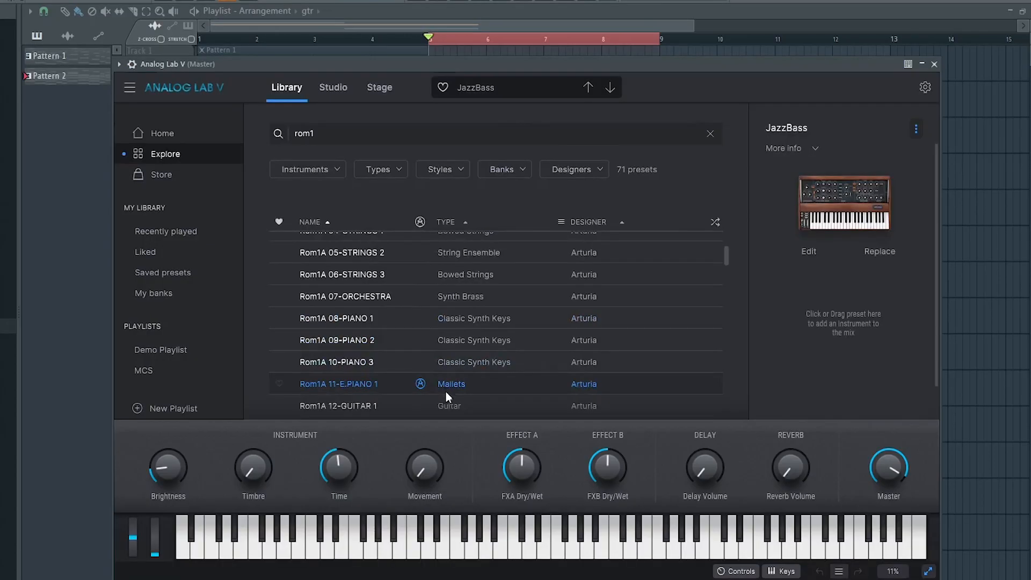
- Load the Rom1A 11-E.PIANO 1 preset in Analog Lab V and close the piano roll showing its chords
click(446, 391)
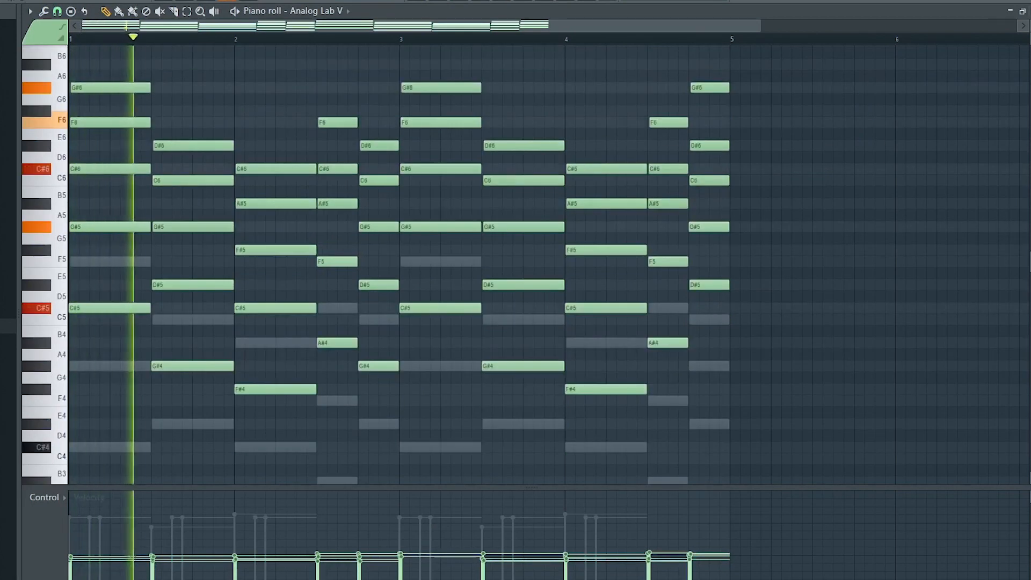
click(1030, 11)
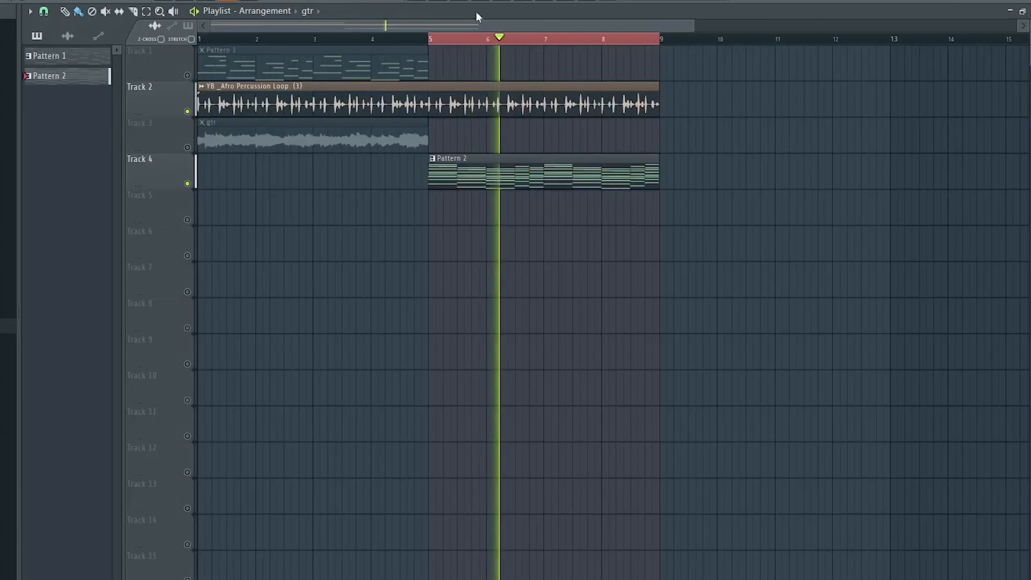
- Toggle playback, review the Clipped Sines Bass patch and its amp envelope in Omnisphere, and close the plugin window
key(space)
click(461, 1)
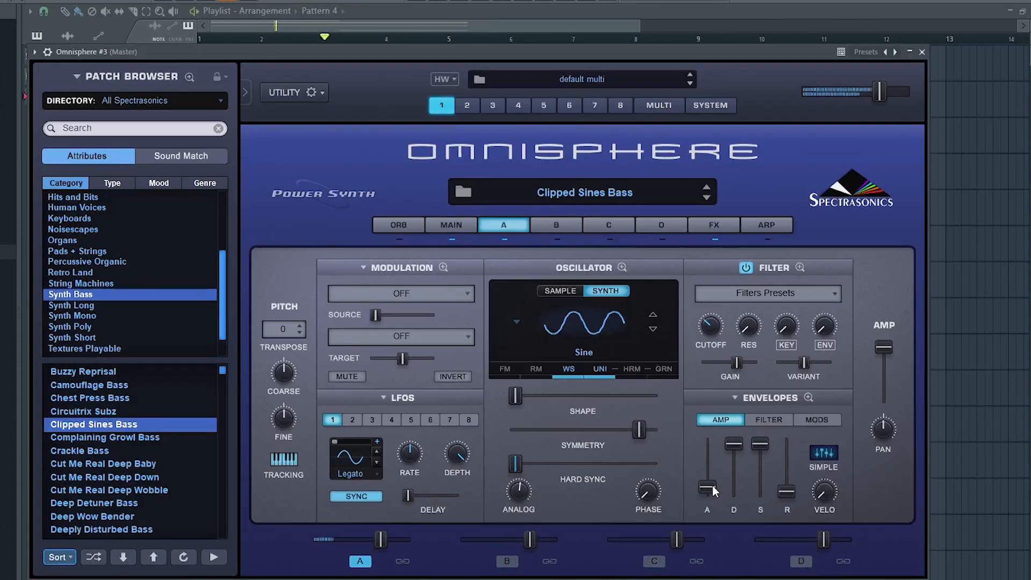
mouse_move(712, 484)
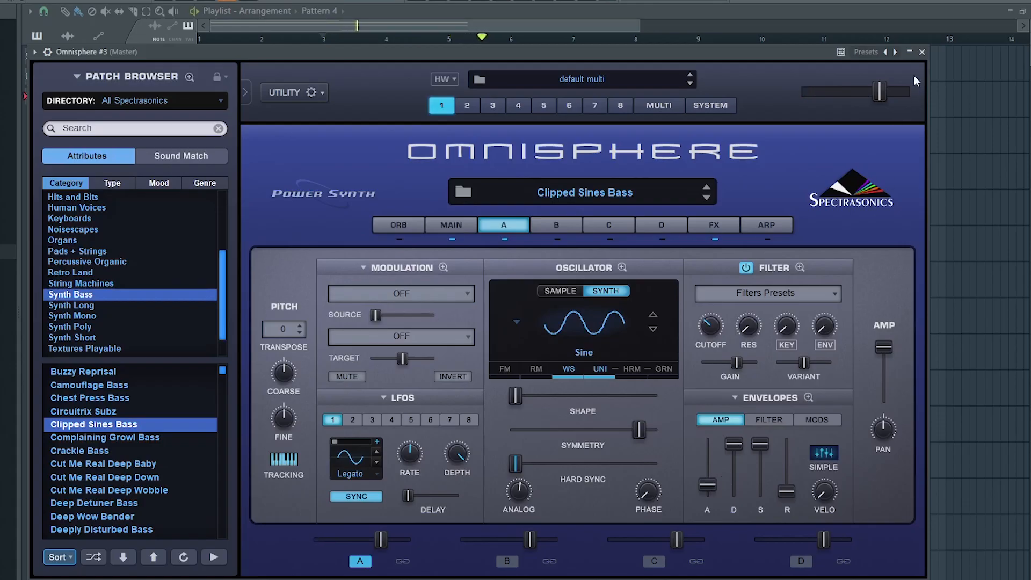
click(924, 53)
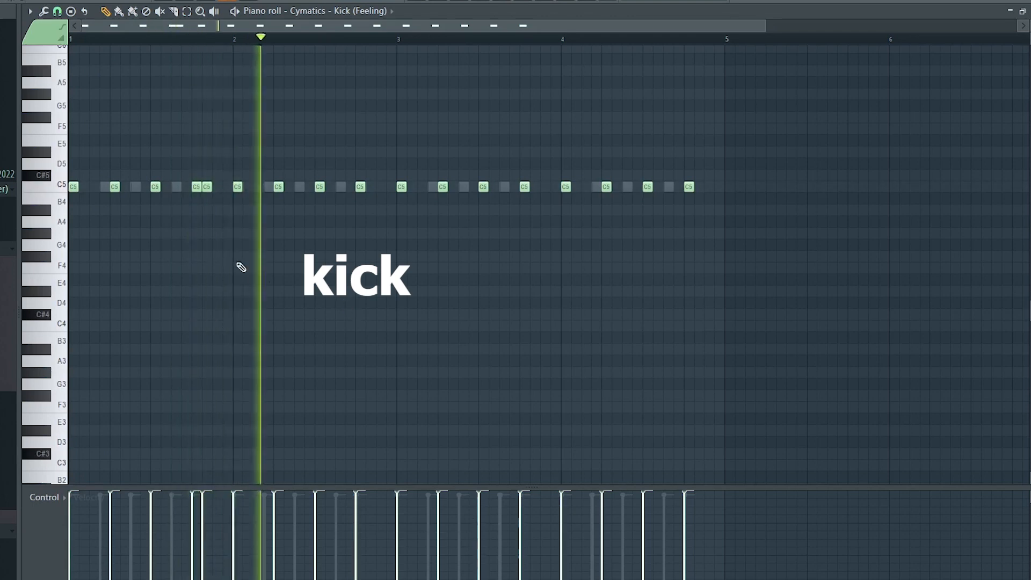
- Add a C5 kick note near the end of bar 2 and C5 Percussion Conga 07 notes near the ends of bars 1 and 2
click(371, 187)
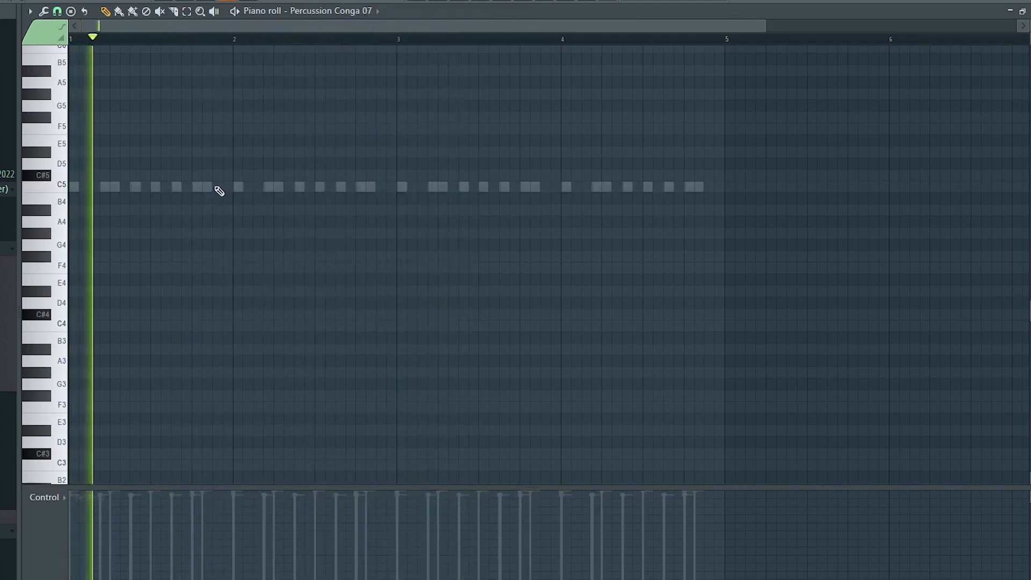
click(217, 187)
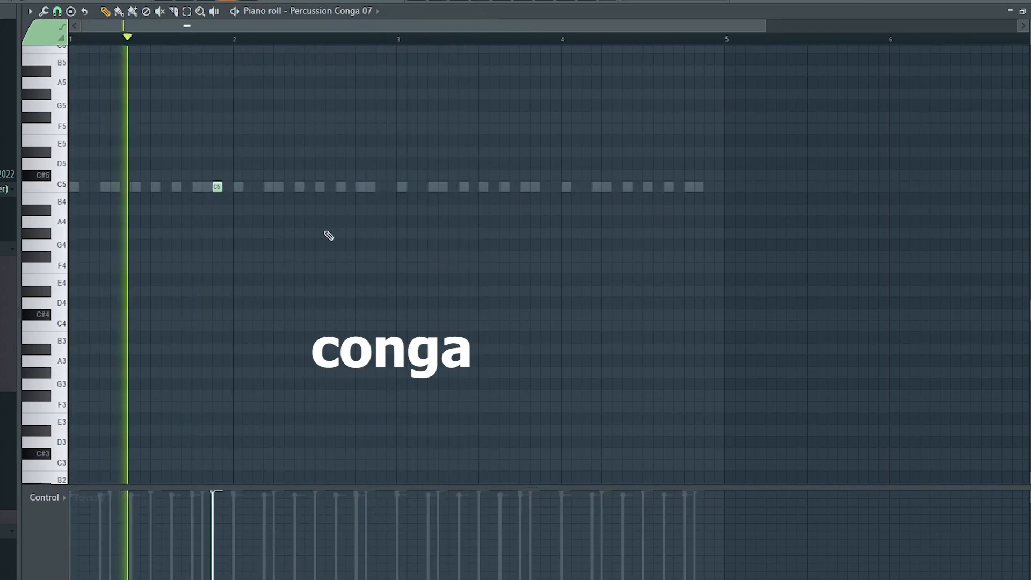
click(381, 187)
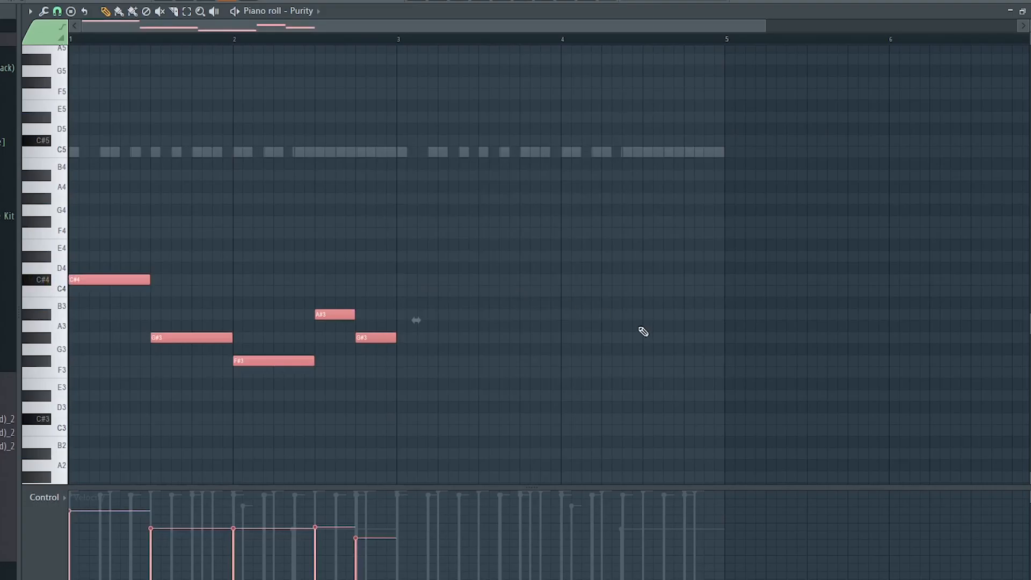
- Play back the arrangement and audition the Purity note pattern in the piano roll
key(space)
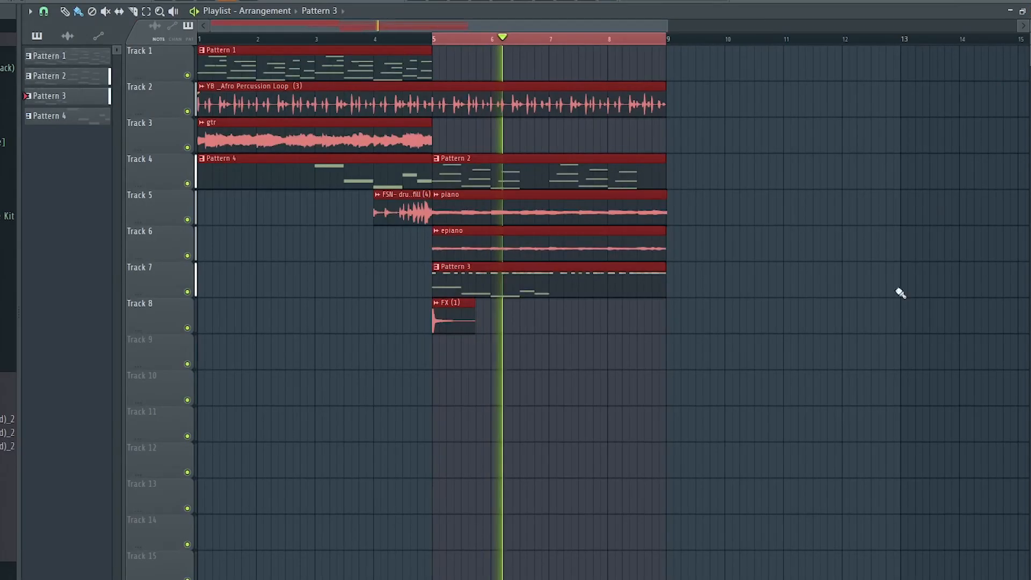
key(space)
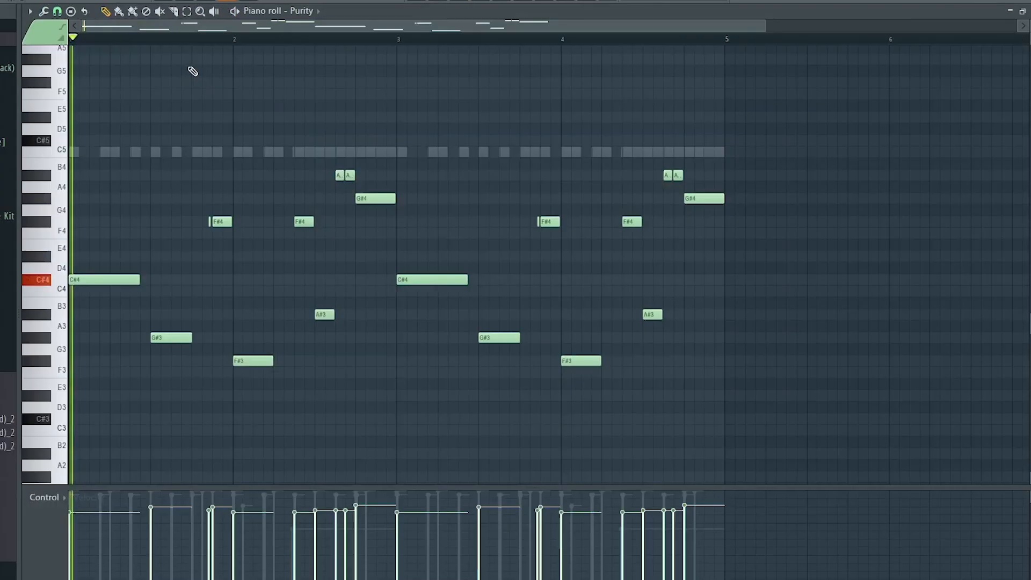
key(space)
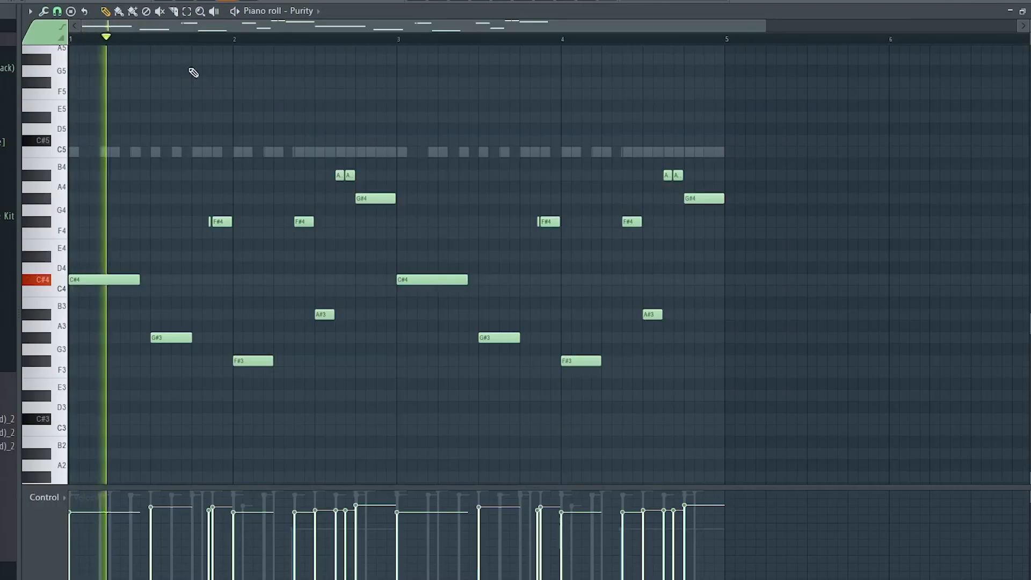